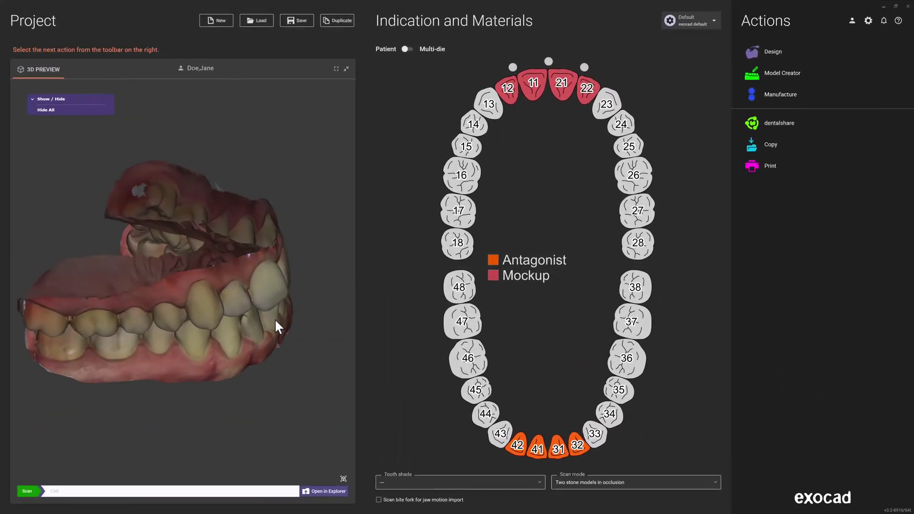
# Rotate the jaw scan in the enlarged 3D preview to a frontal view.
pyautogui.moveTo(276, 310)
pyautogui.mouseDown(button='right')
pyautogui.moveTo(235, 324)
pyautogui.moveTo(246, 261)
pyautogui.mouseUp(button='right')
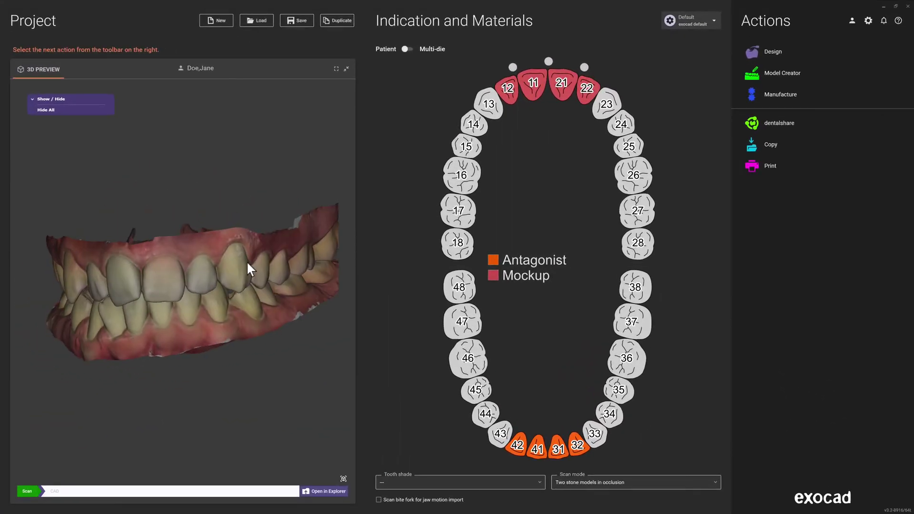
# Make teeth 13–17 and 23–27 adjacent teeth and 33–47 antagonists, then save the case.
pyautogui.doubleClick(323, 124)
pyautogui.click(456, 208)
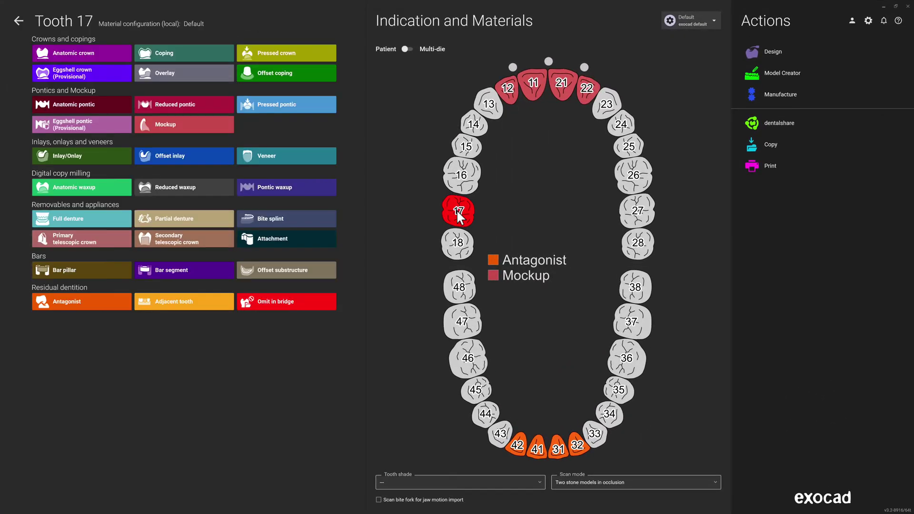
pyautogui.click(207, 300)
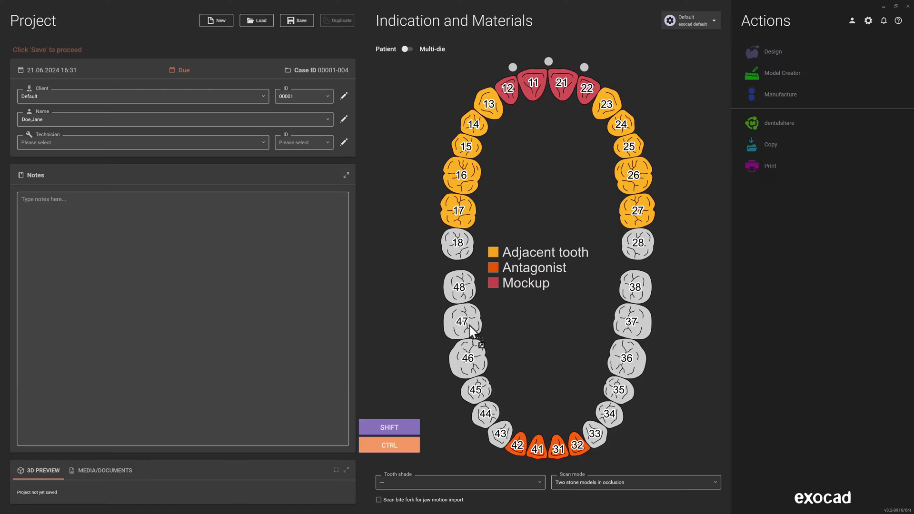
pyautogui.keyDown('shift'); pyautogui.click(631, 311); pyautogui.keyUp('shift')
pyautogui.click(296, 22)
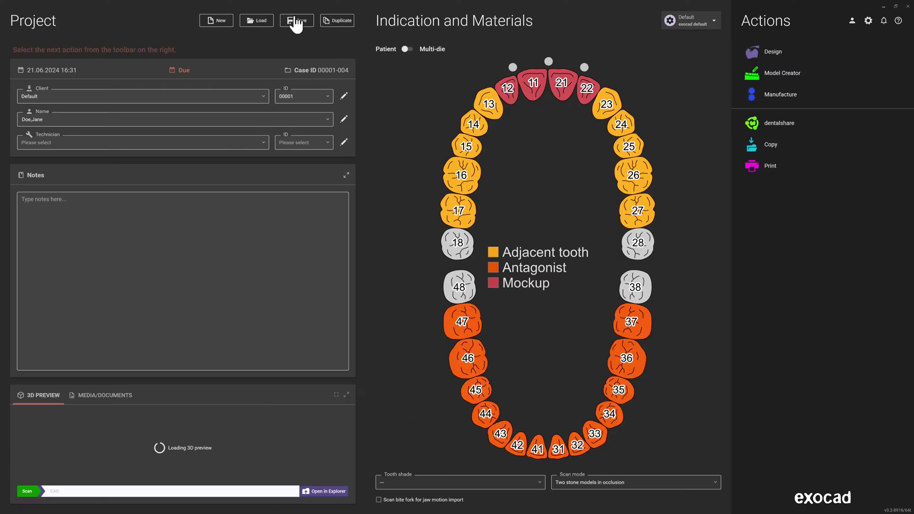
# Open the case in DentalCAD and run Smile Design Segmentation on both jaws.
pyautogui.click(756, 53)
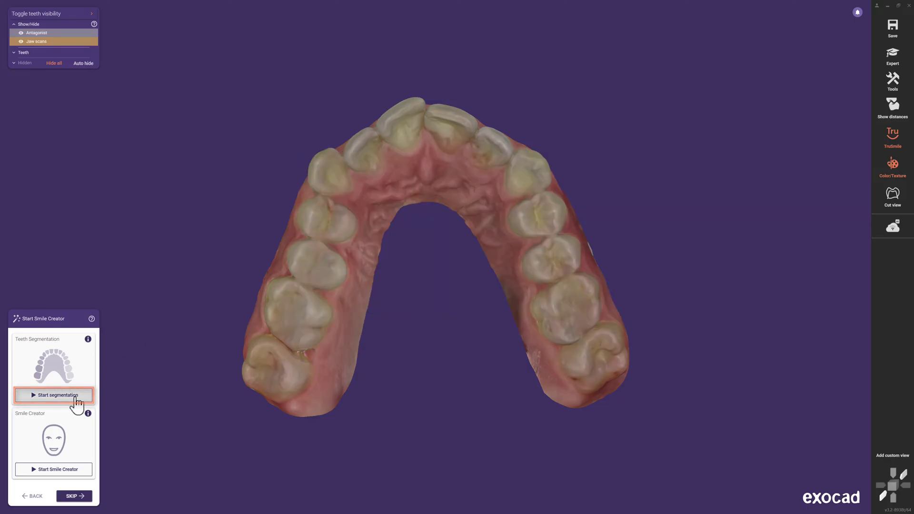
pyautogui.click(76, 400)
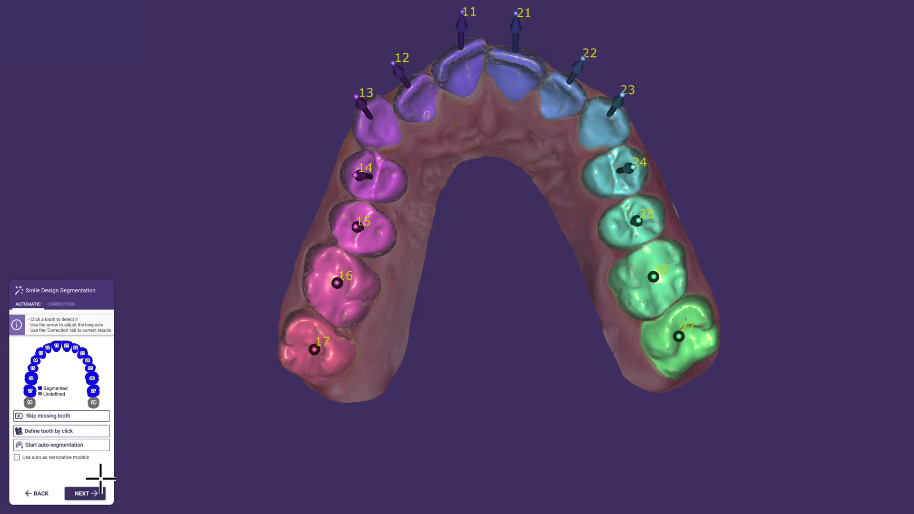
pyautogui.click(99, 493)
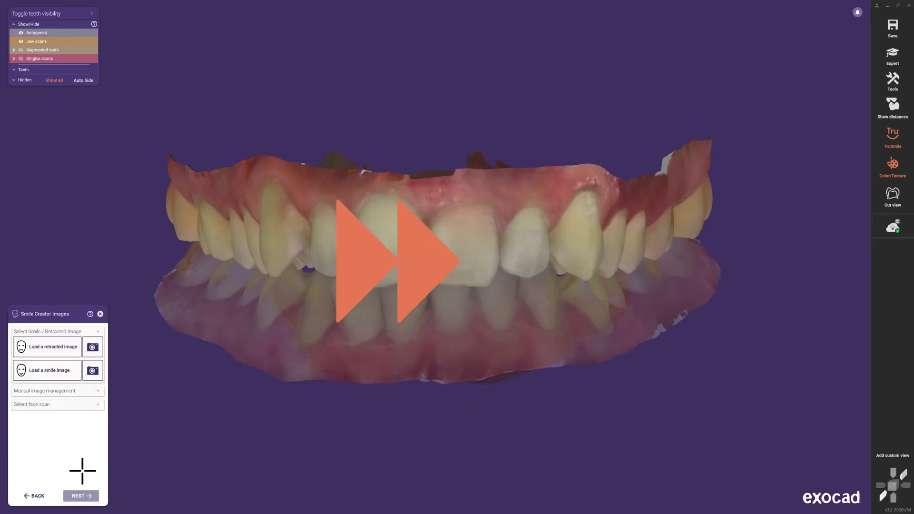
# Load the patient's portrait photo and generate the Smile Creator before-and-after report.
pyautogui.click(32, 374)
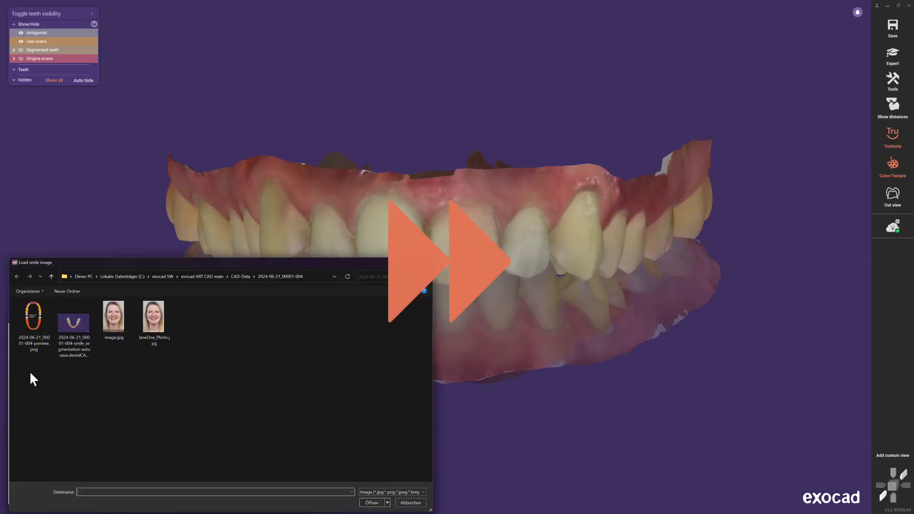
pyautogui.doubleClick(155, 336)
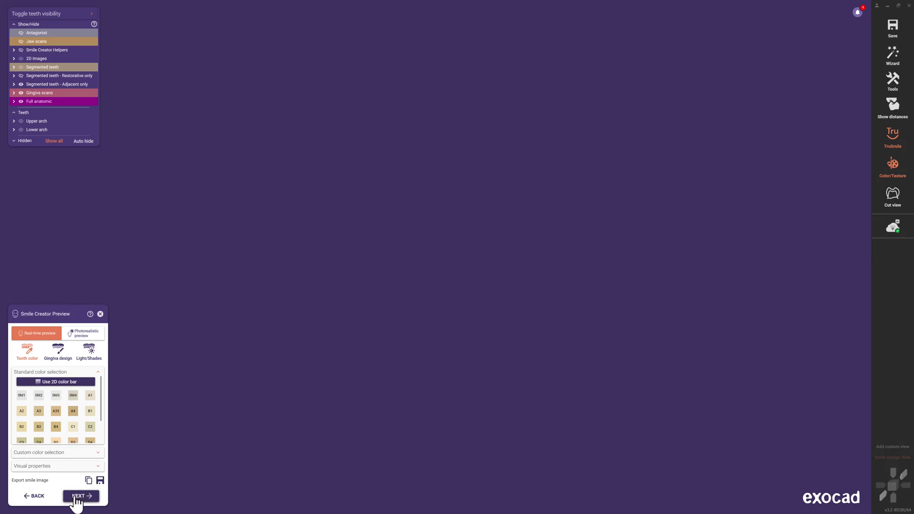
pyautogui.click(76, 499)
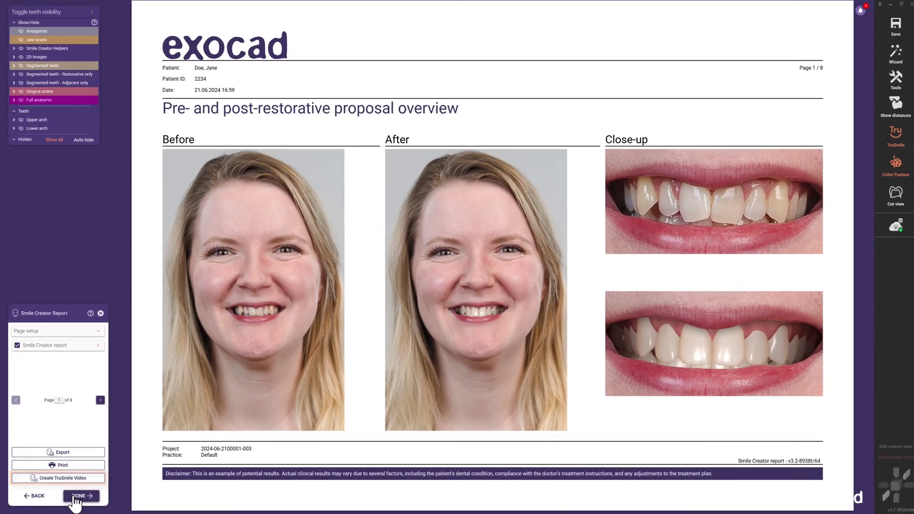
pyautogui.click(77, 496)
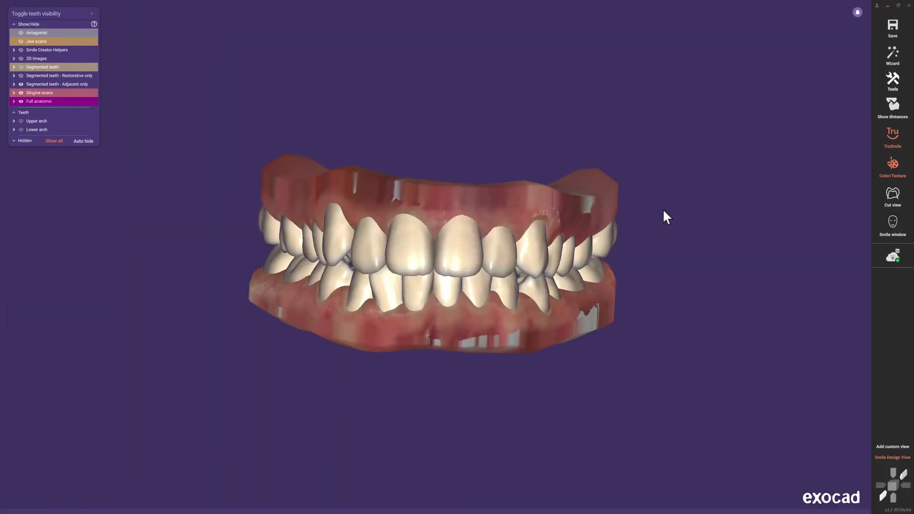
pyautogui.click(894, 85)
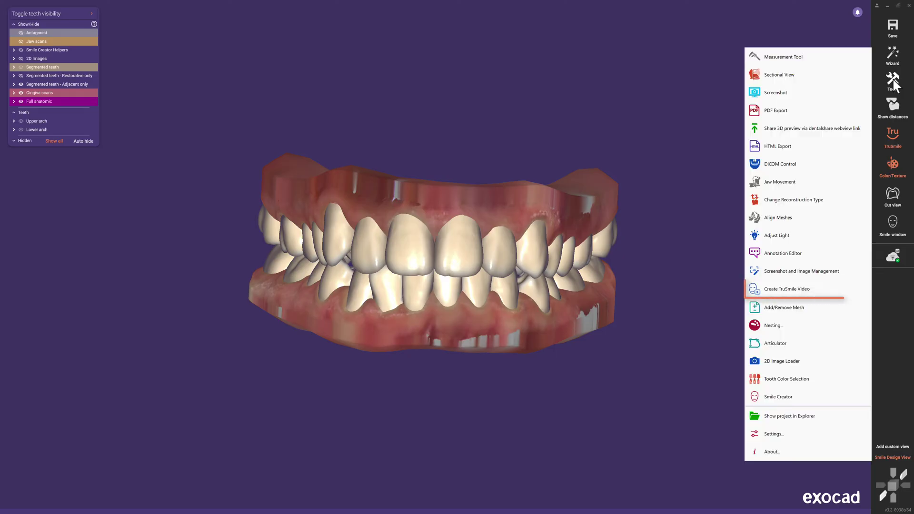
# Choose Create TruSmile Video from the Tools list.
pyautogui.click(783, 288)
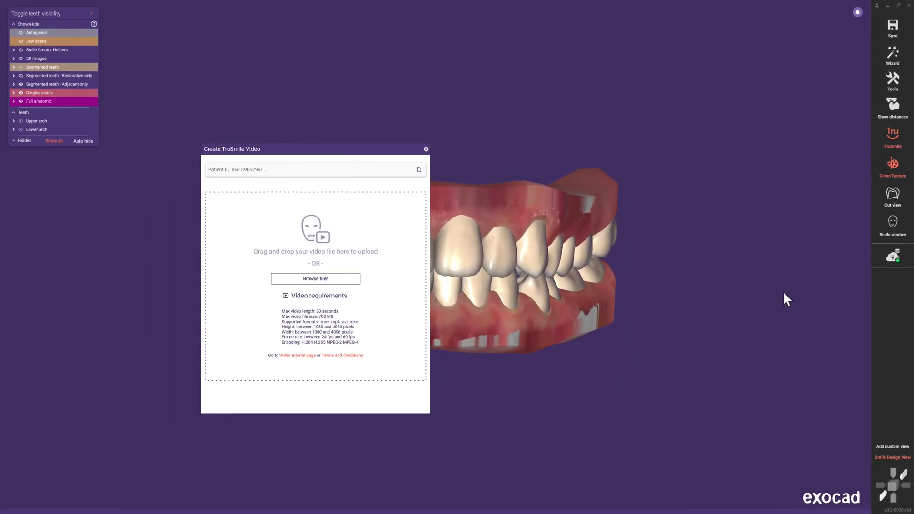
# Select the patient's .mp4 video file for upload.
pyautogui.click(298, 283)
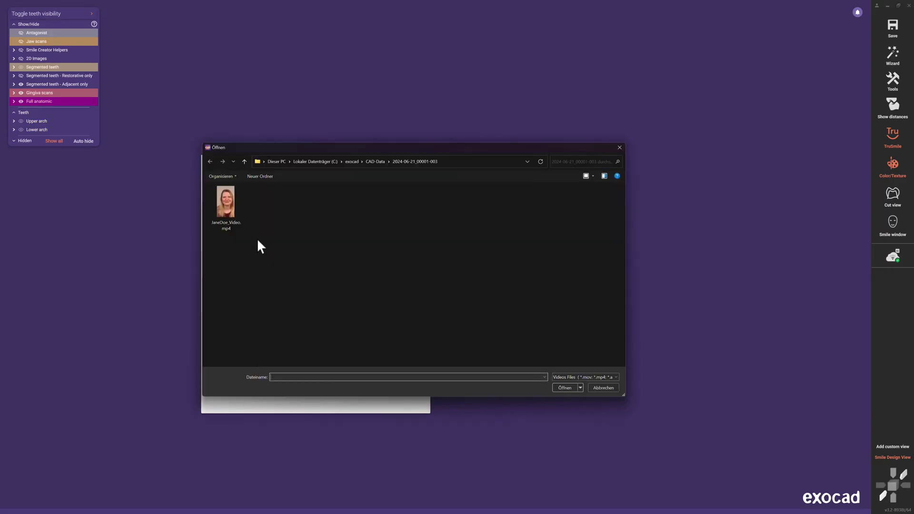
pyautogui.doubleClick(226, 207)
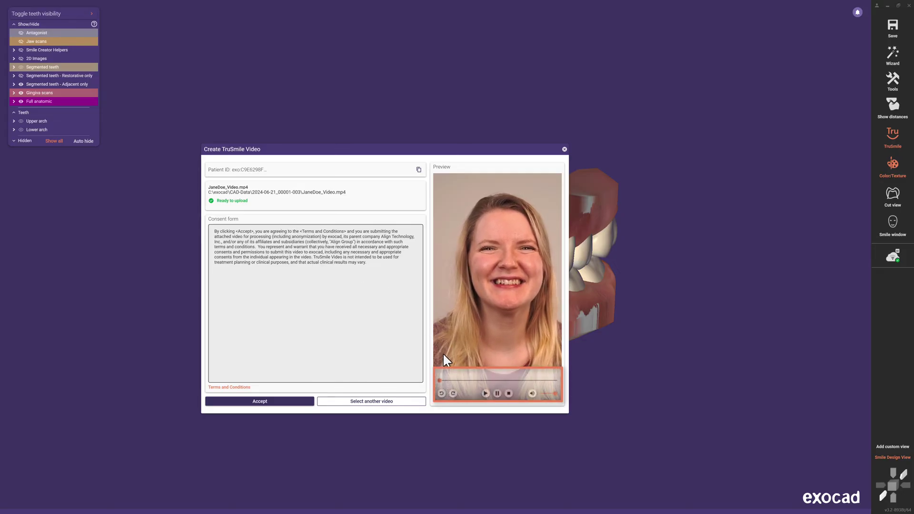
pyautogui.moveTo(497, 286)
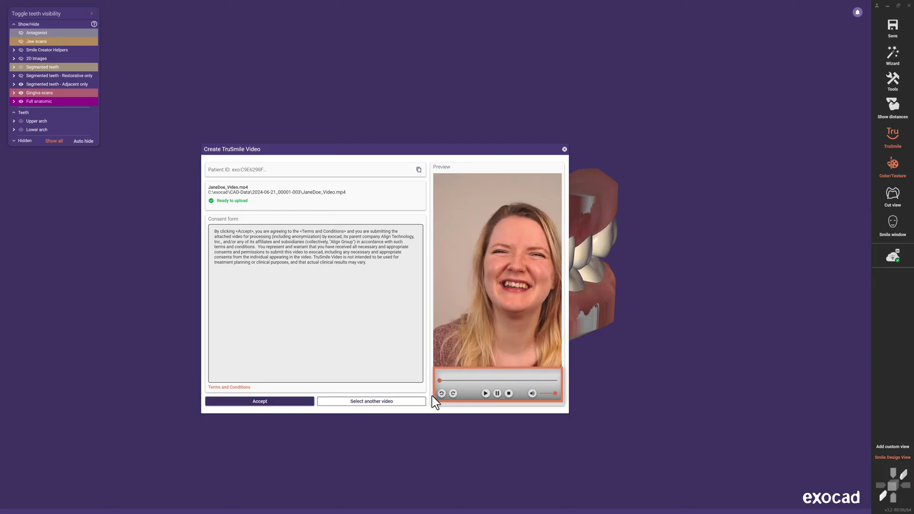
# Accept the consent form and generate the TruSmile video with default settings.
pyautogui.click(274, 405)
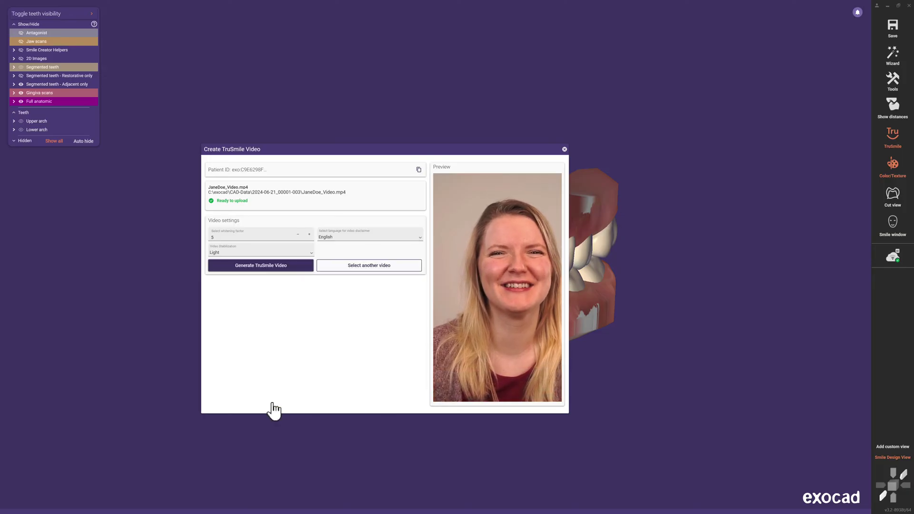
pyautogui.click(255, 268)
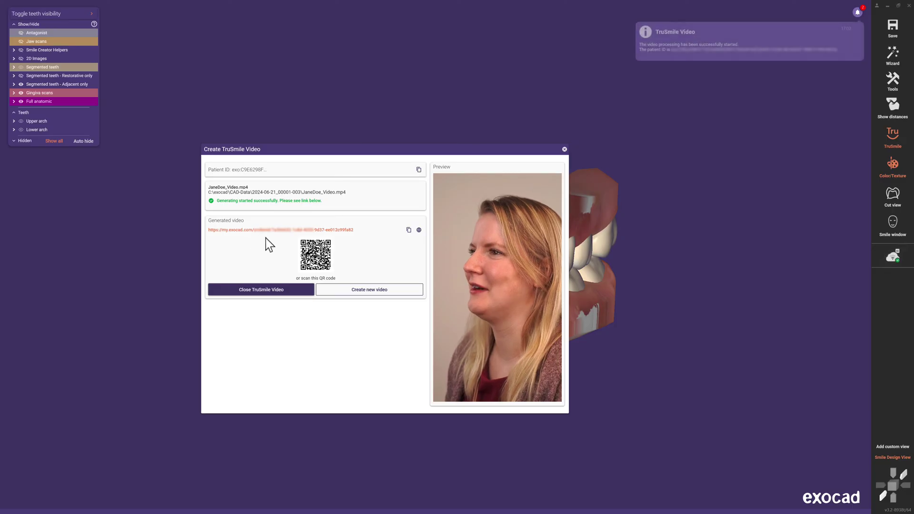
# Open the new case on my.exocad, play the dual view, then show the Simulation and Raw versions.
pyautogui.click(326, 231)
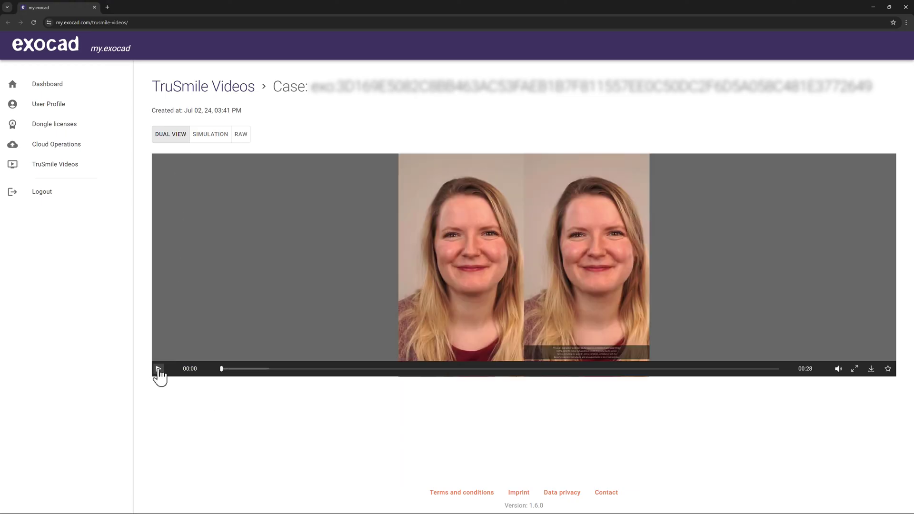
pyautogui.click(157, 369)
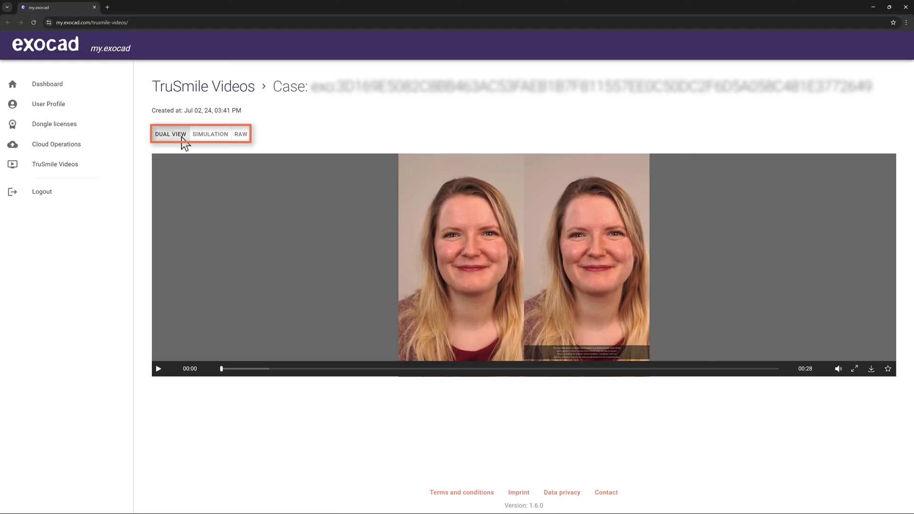
pyautogui.click(202, 136)
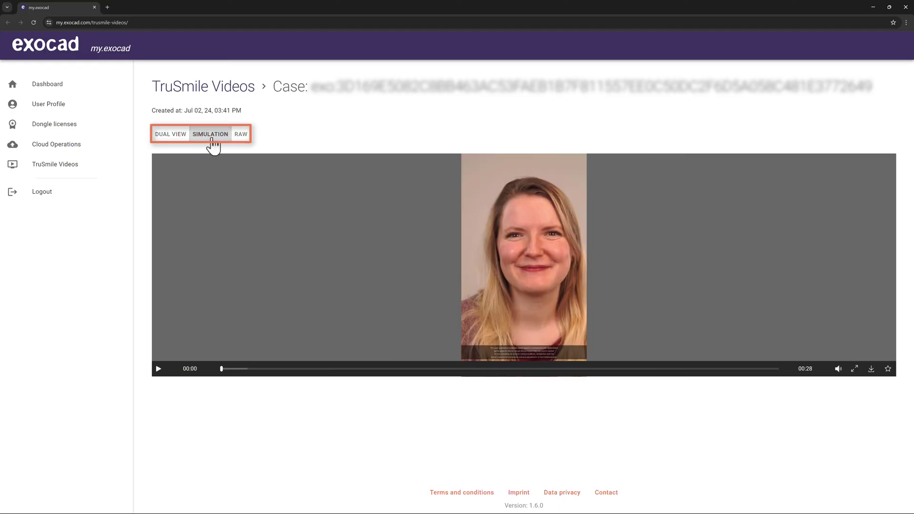
pyautogui.click(240, 136)
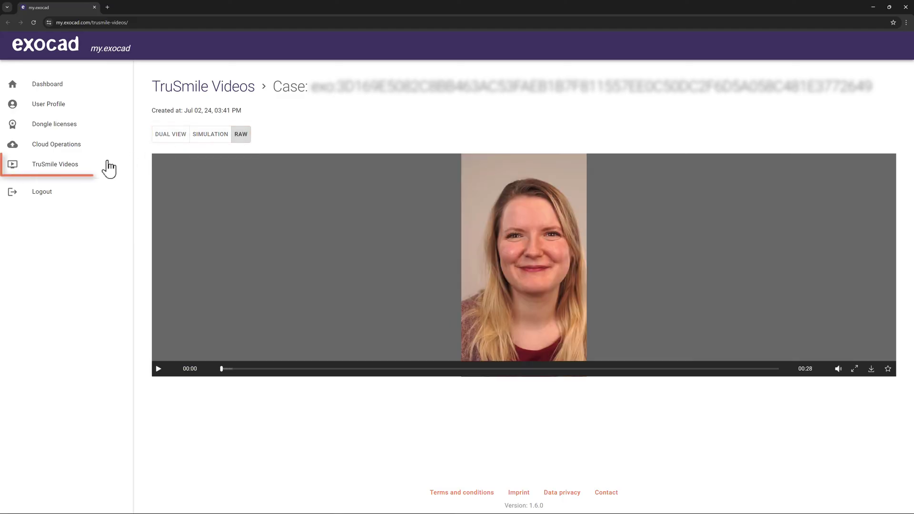
# Open the May 28 TruSmile case, play and pause its video, and return to the list.
pyautogui.click(70, 172)
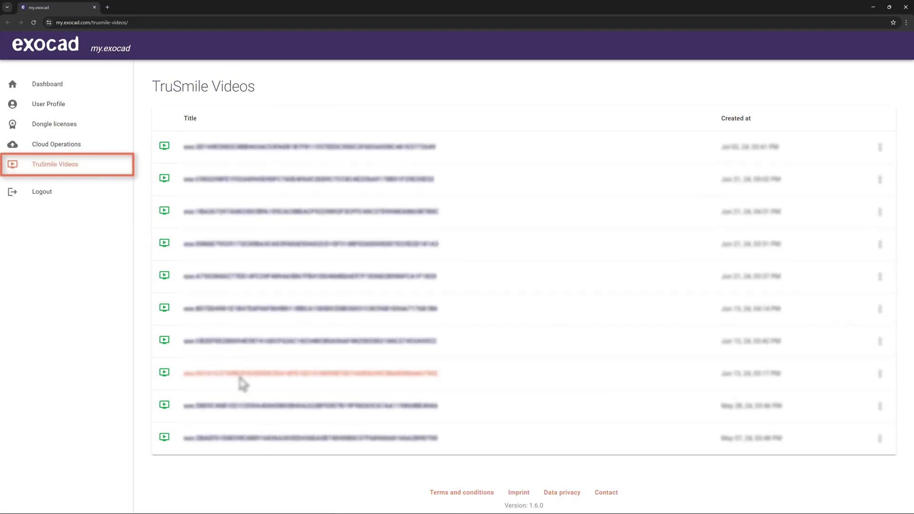
pyautogui.click(247, 407)
pyautogui.click(157, 368)
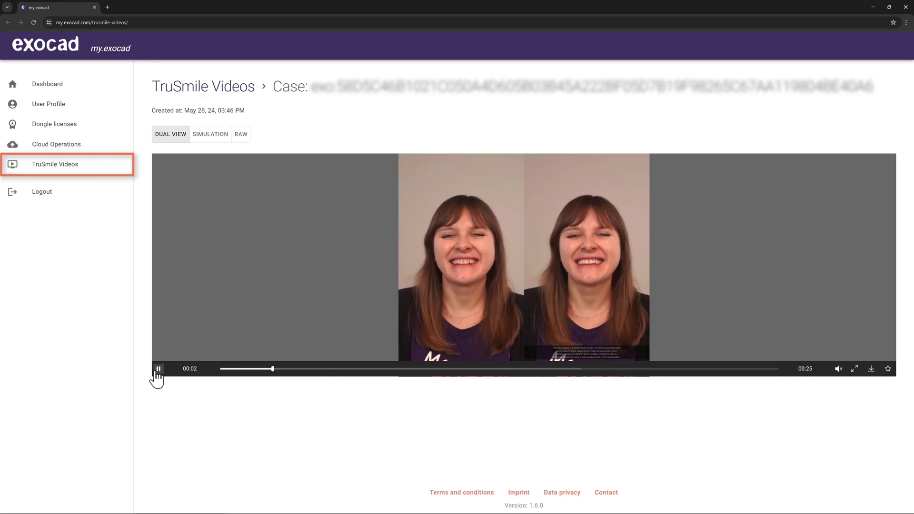
pyautogui.click(157, 369)
pyautogui.click(66, 171)
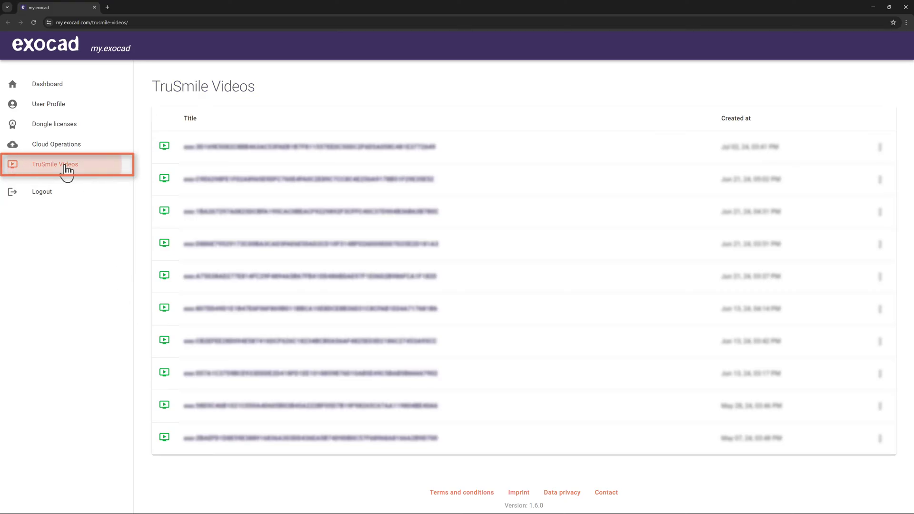